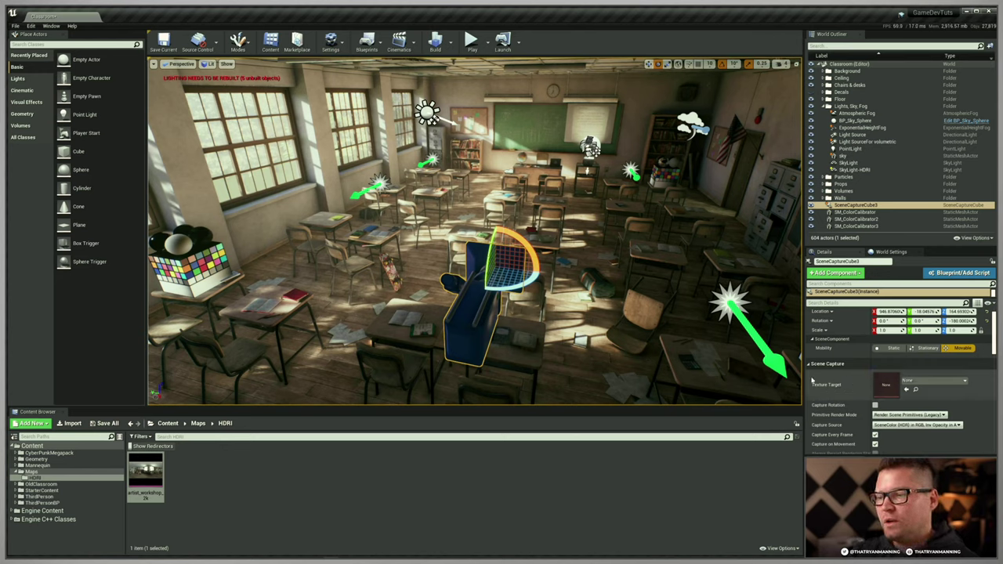
# Create a Cube Render Target as the scene capture's texture target and save it as Scene_01_HDRI in the Maps/HDRI folder.
pyautogui.click(964, 381)
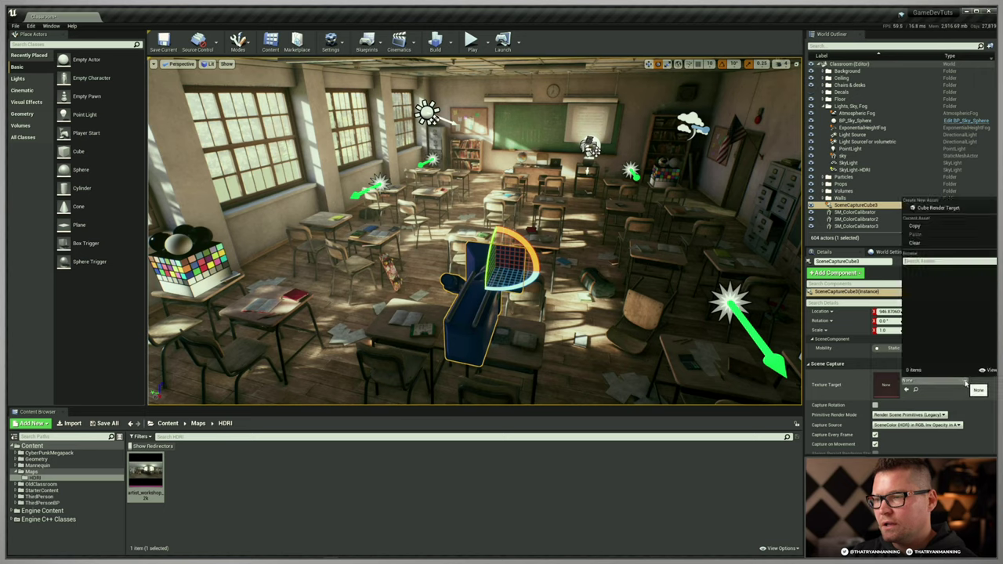
pyautogui.click(945, 209)
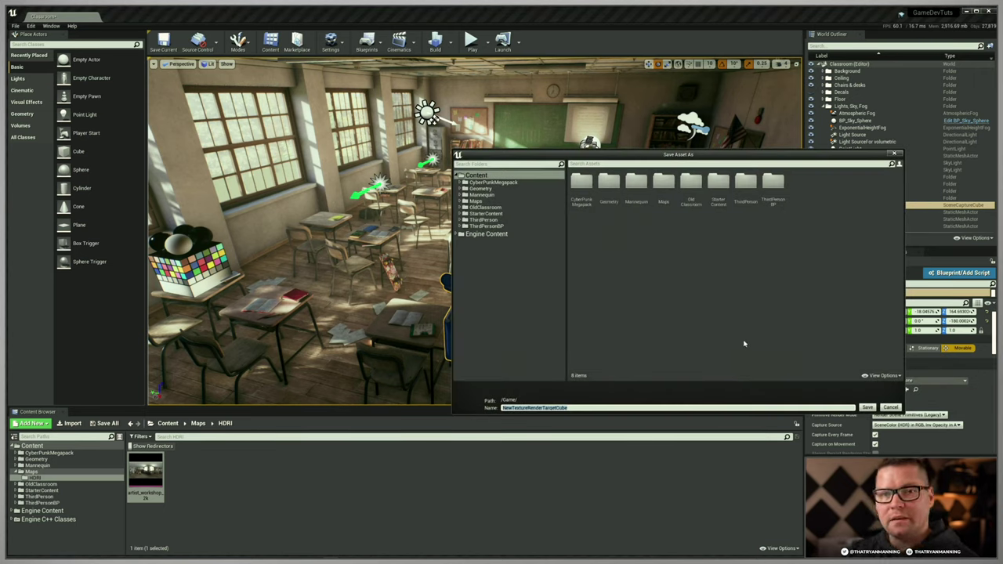
pyautogui.click(461, 201)
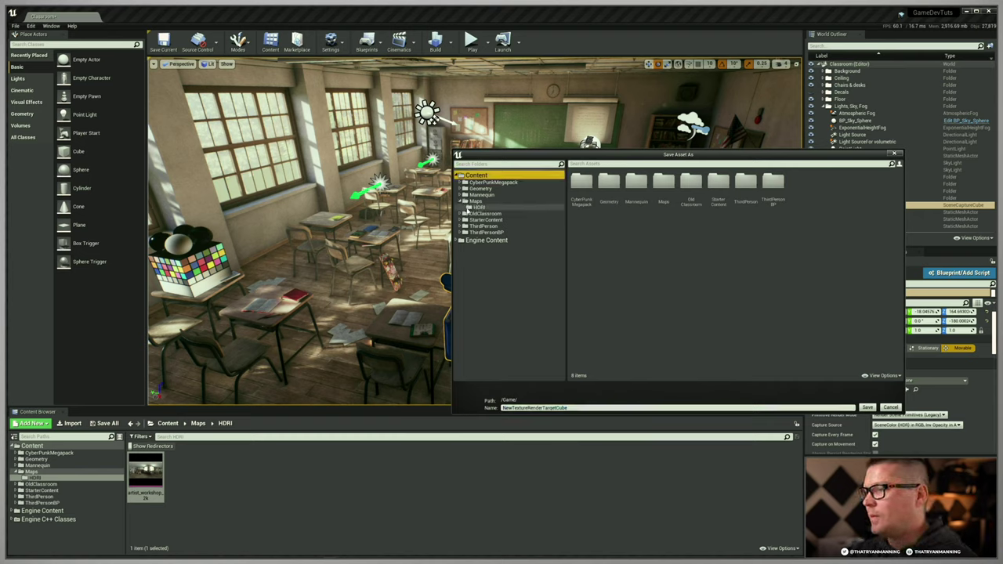
pyautogui.click(478, 207)
pyautogui.moveTo(582, 407); pyautogui.dragTo(469, 403)
pyautogui.write('Scene_01_HDRI')
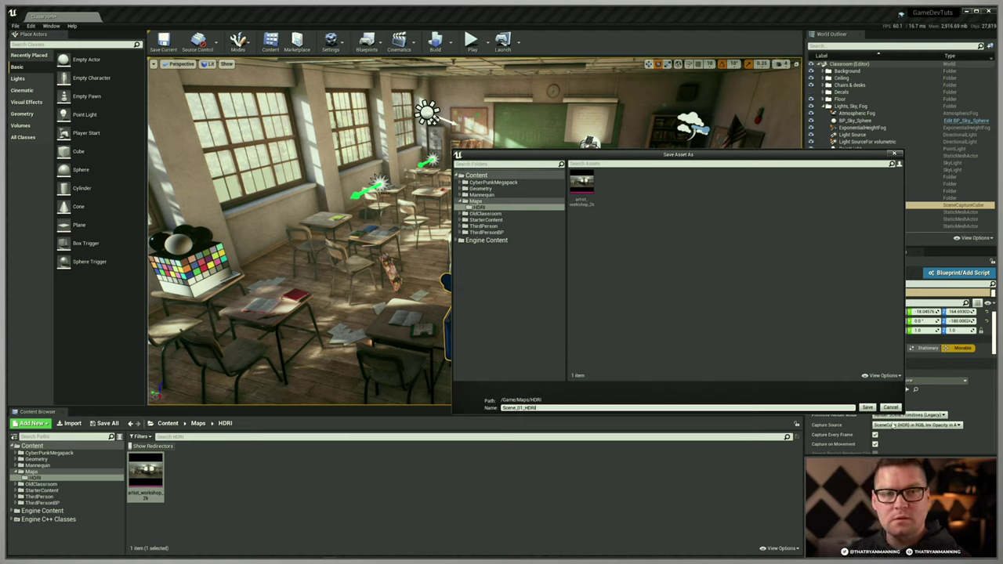
pyautogui.click(868, 408)
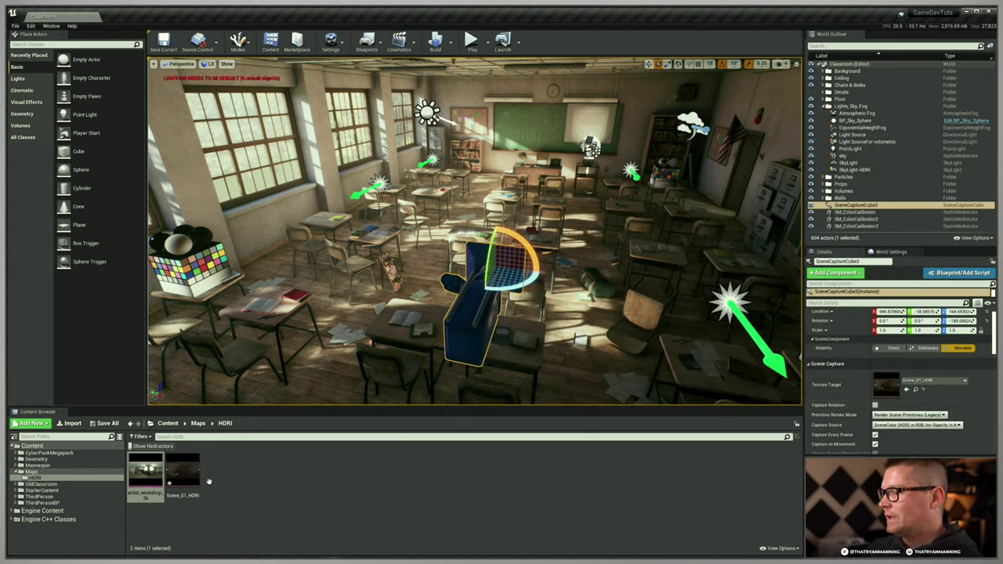
# Open the Scene_01_HDRI render target alongside the viewport and move the scene capture cube forward through the classroom.
pyautogui.doubleClick(183, 472)
pyautogui.moveTo(642, 281); pyautogui.dragTo(533, 55)
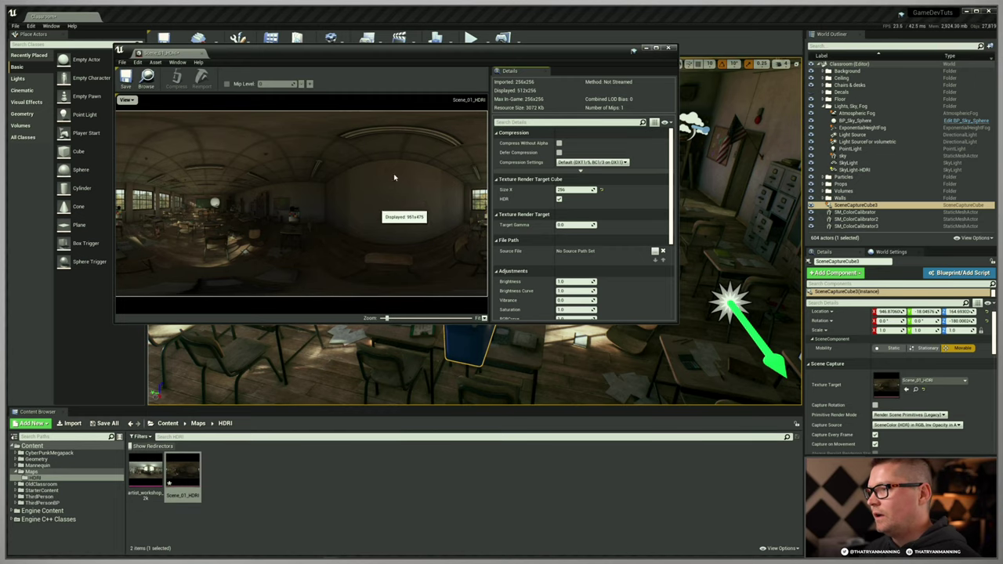
pyautogui.moveTo(510, 54); pyautogui.dragTo(817, 281)
pyautogui.moveTo(566, 234); pyautogui.dragTo(455, 290, button='right')
pyautogui.press('w')
pyautogui.moveTo(566, 234); pyautogui.dragTo(605, 203)
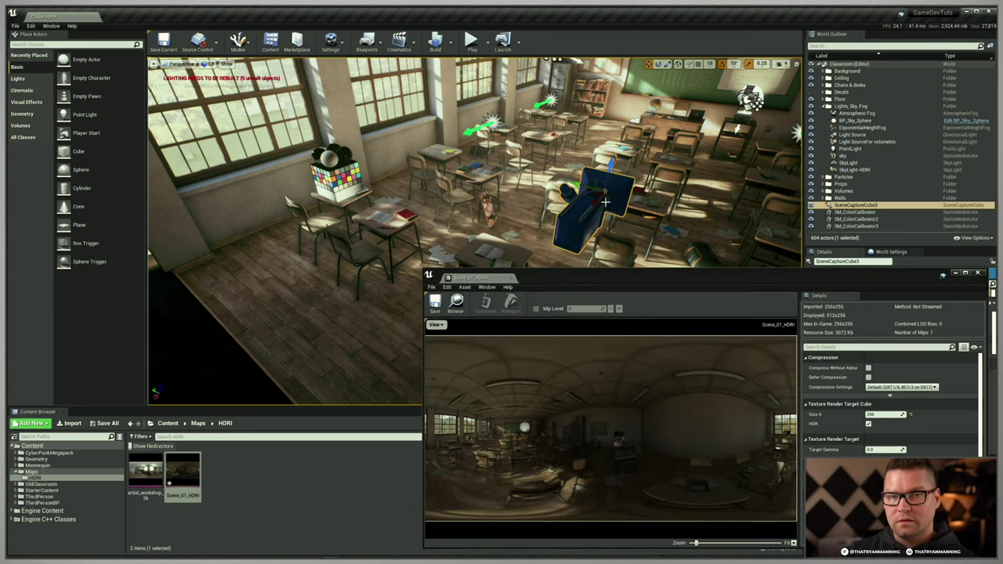
pyautogui.moveTo(598, 284); pyautogui.dragTo(551, 276)
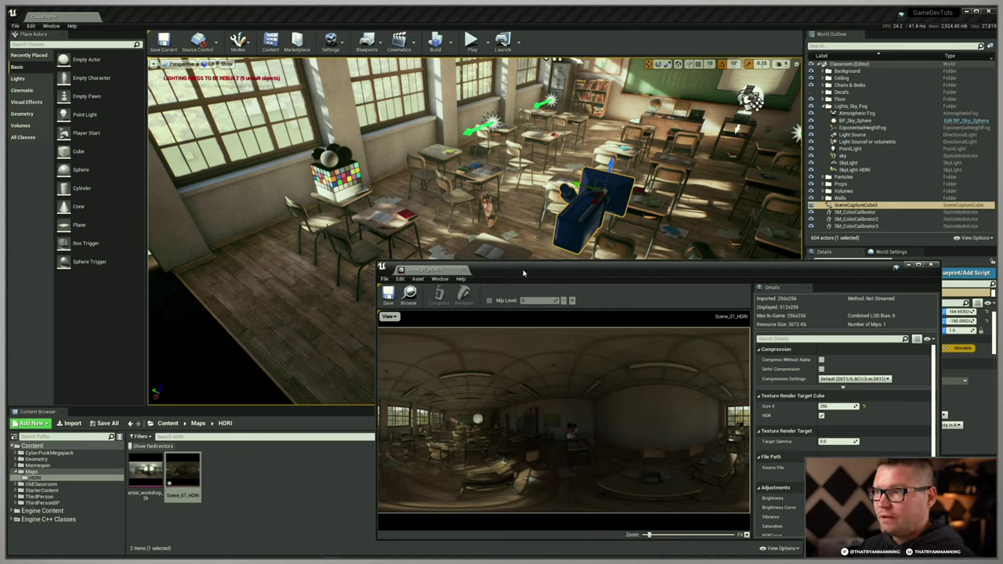
# Enlarge the Scene_01_HDRI preview and compare it with the artist_workshop_2k texture.
pyautogui.moveTo(623, 275); pyautogui.dragTo(448, 71)
pyautogui.moveTo(726, 341); pyautogui.dragTo(836, 448)
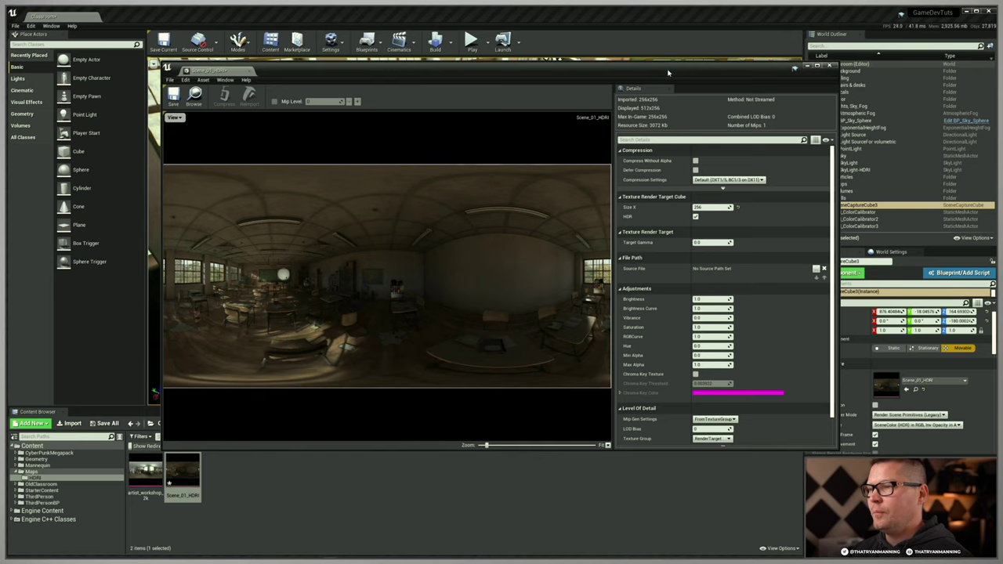
pyautogui.moveTo(667, 72); pyautogui.dragTo(658, 60)
pyautogui.doubleClick(146, 472)
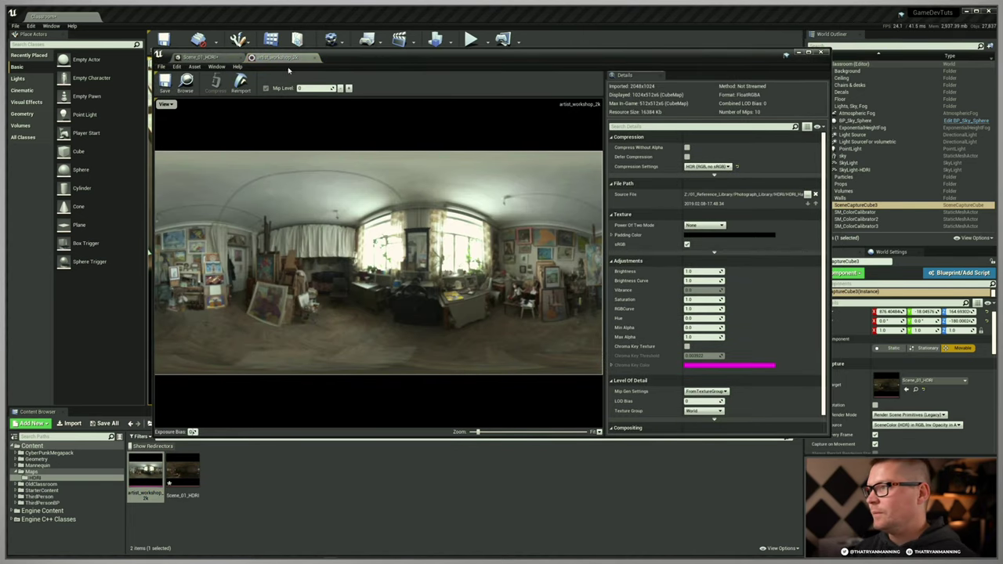
pyautogui.click(202, 57)
# Set the Scene_01_HDRI render target's Size X to 1024 and check the captured image's detail up close.
pyautogui.click(704, 193)
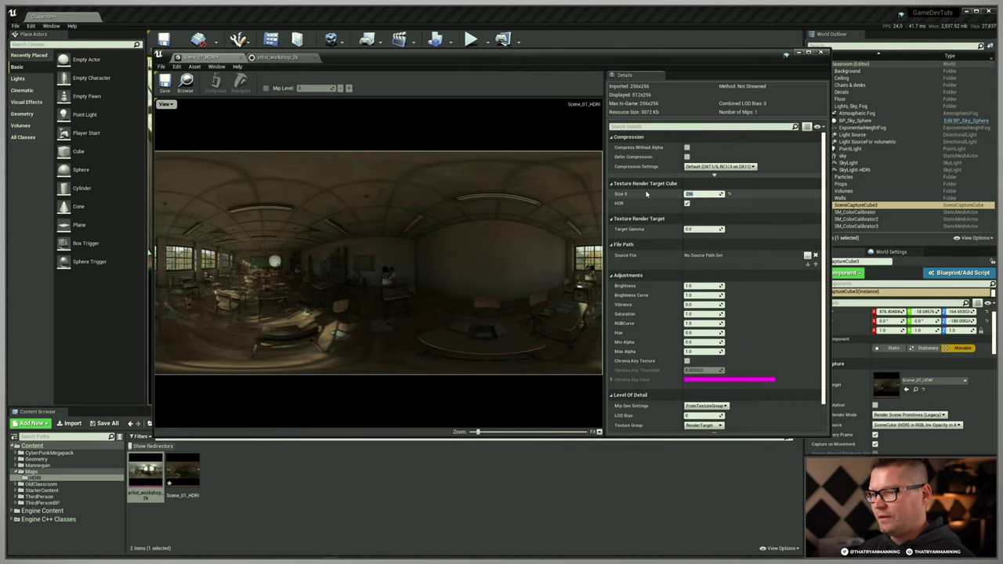
pyautogui.write('1024')
pyautogui.press('Return')
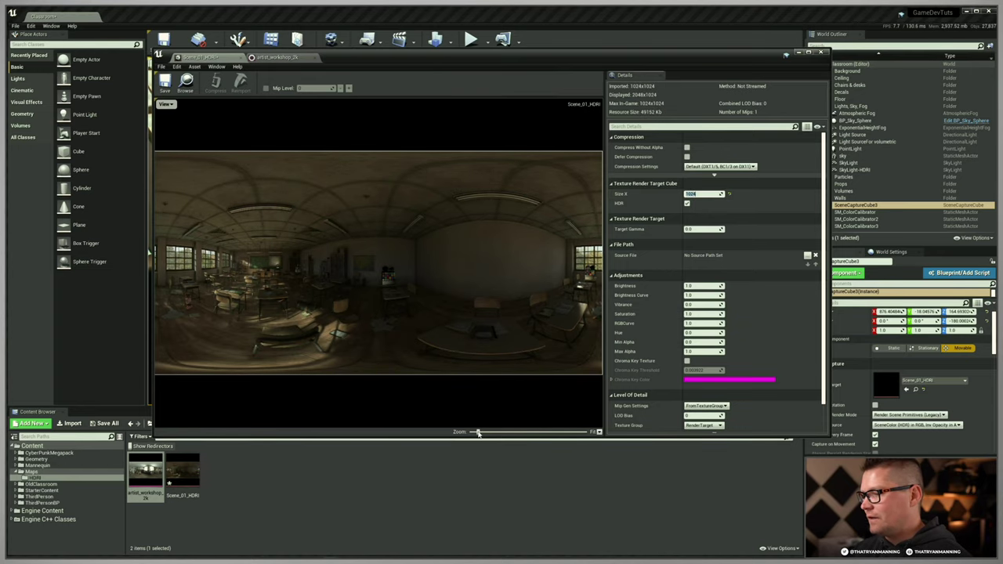
pyautogui.moveTo(506, 434); pyautogui.dragTo(480, 435)
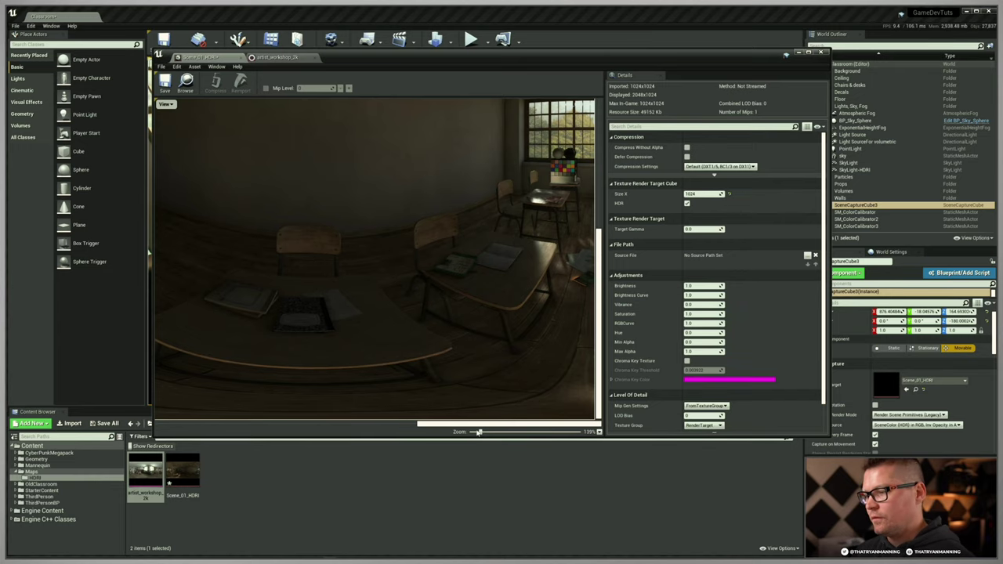
pyautogui.moveTo(481, 433); pyautogui.dragTo(474, 432)
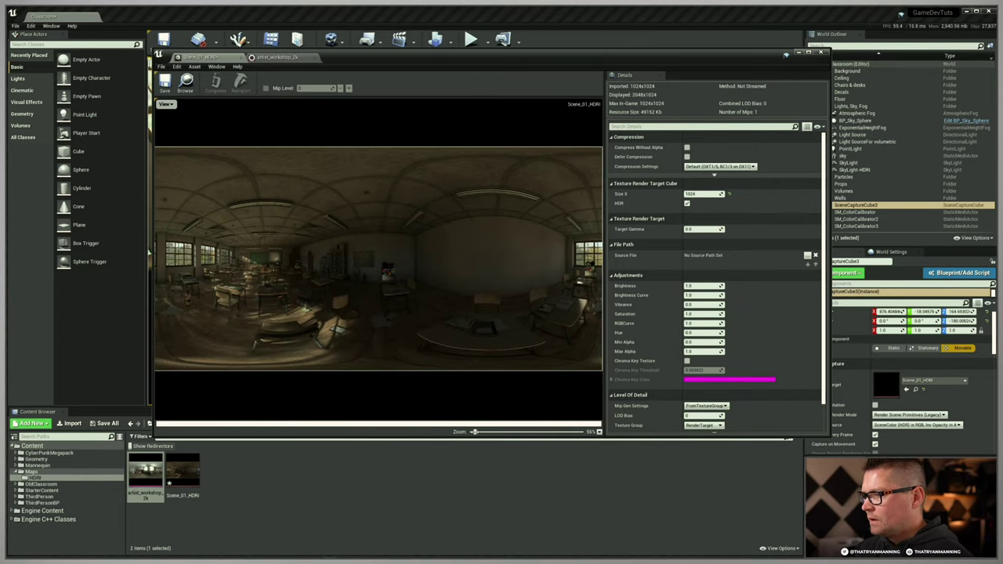
# Create a static texture from the Scene_01_HDRI render target, keeping its default name.
pyautogui.moveTo(445, 66); pyautogui.dragTo(432, 46)
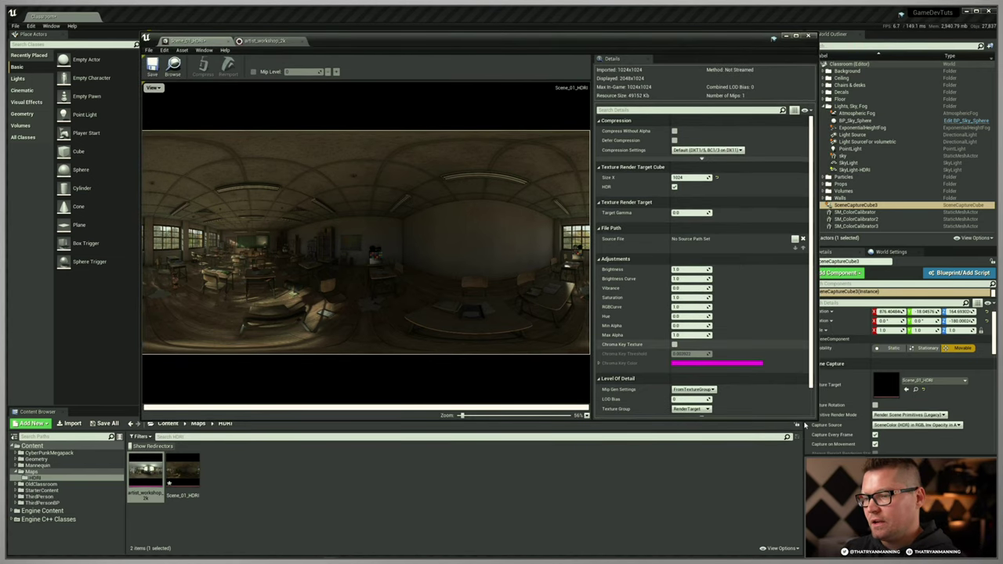
pyautogui.moveTo(759, 377); pyautogui.dragTo(692, 324)
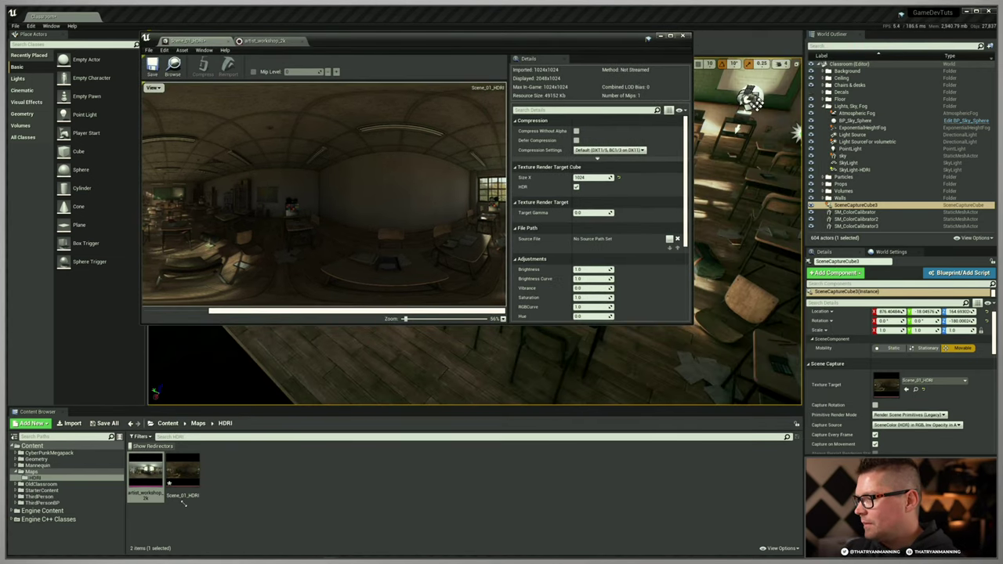
pyautogui.click(177, 473)
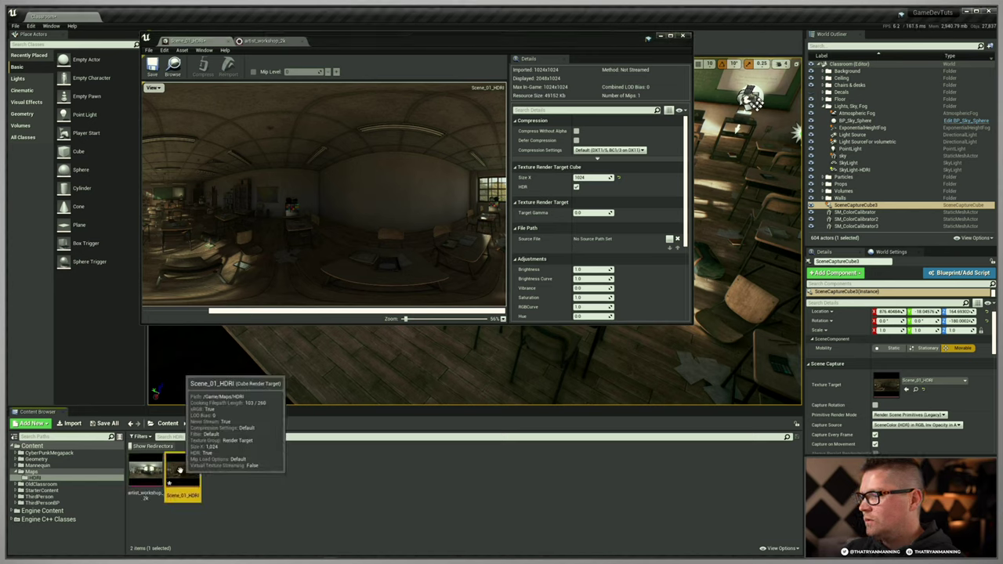
pyautogui.rightClick(180, 470)
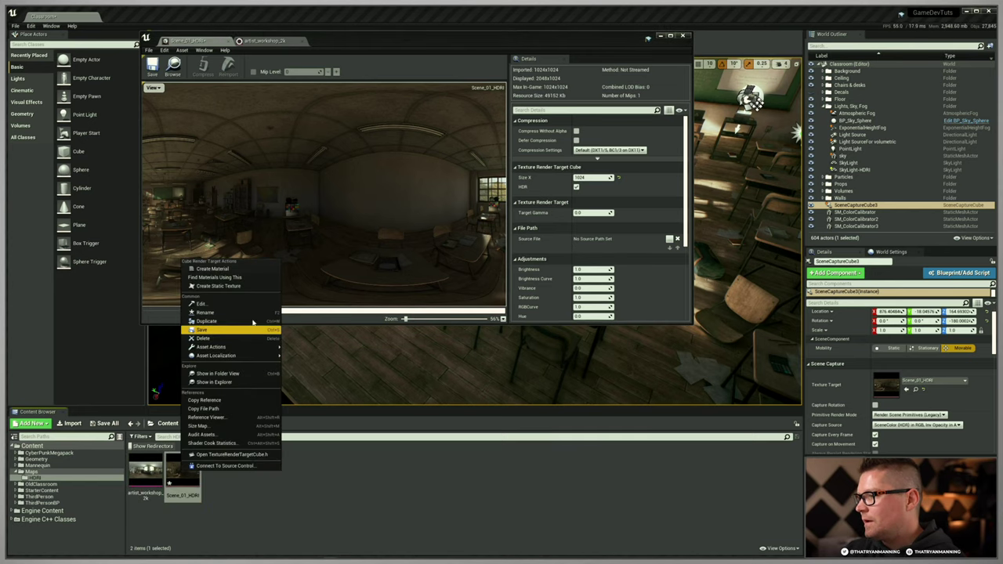
pyautogui.click(250, 287)
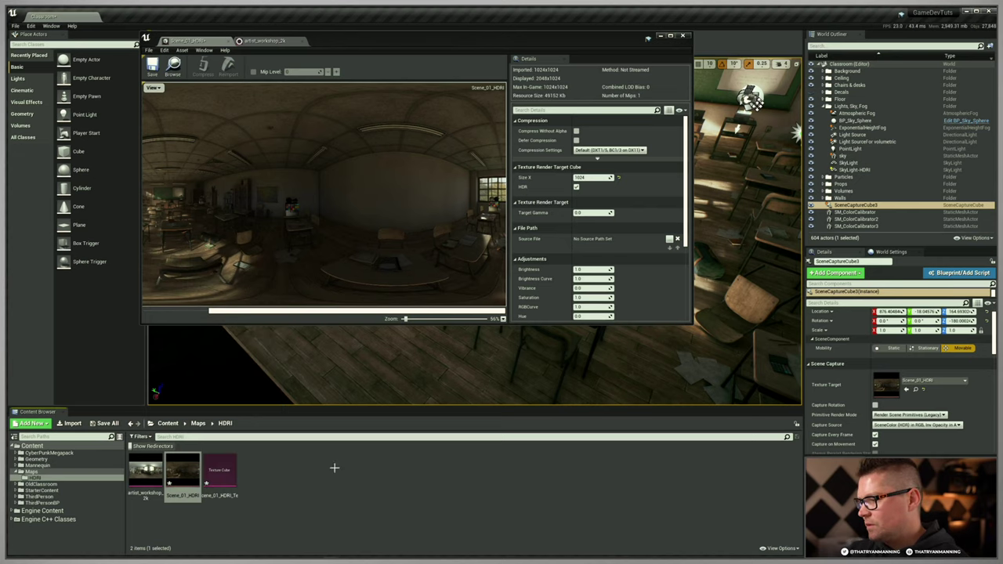
pyautogui.click(223, 477)
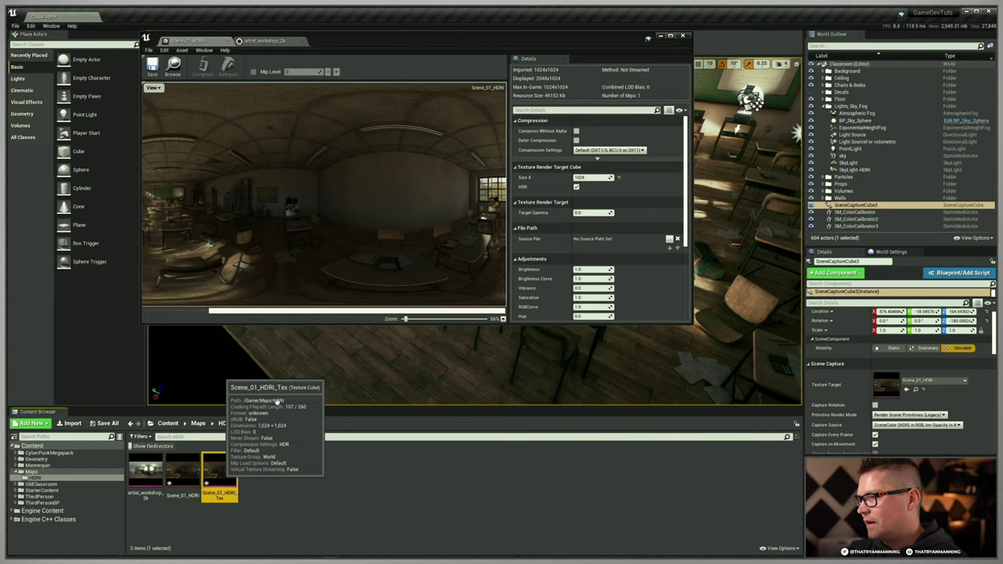
# Move the scene capture cube toward the chalkboard and compare the live Scene_01_HDRI capture with the static Scene_01_HDRI_Tex texture.
pyautogui.moveTo(439, 40); pyautogui.dragTo(724, 241)
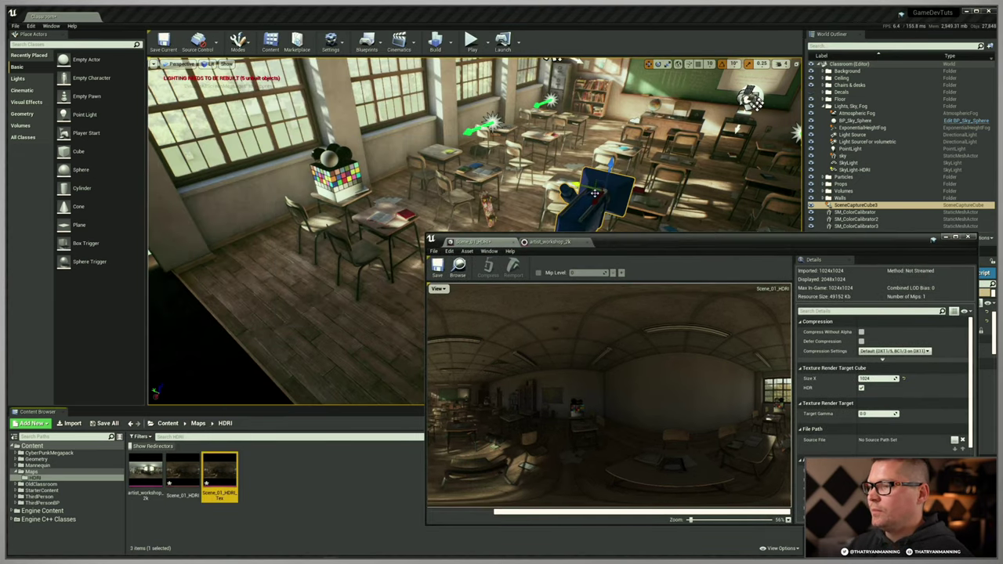
pyautogui.moveTo(580, 186); pyautogui.dragTo(643, 151)
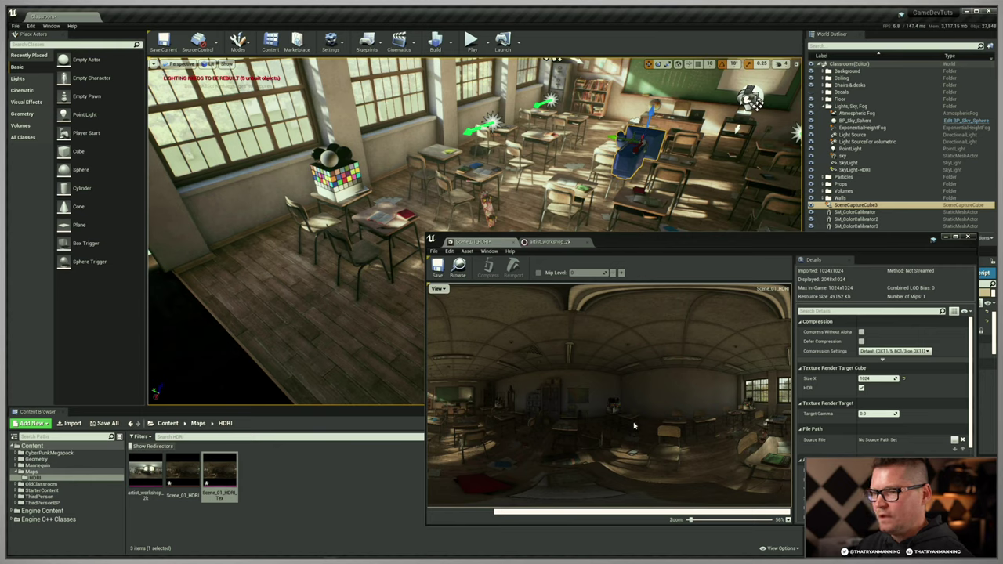
pyautogui.click(183, 474)
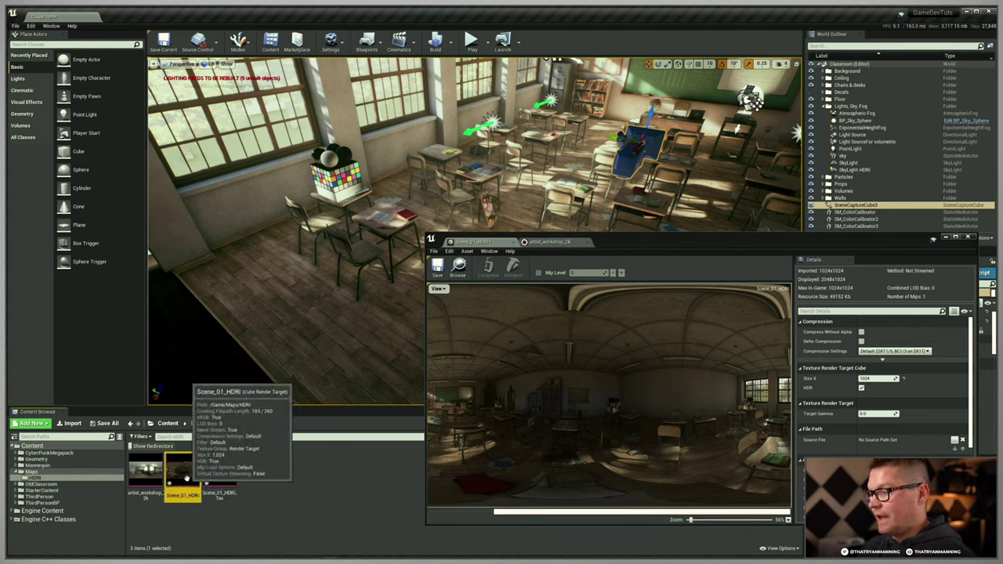
pyautogui.doubleClick(217, 474)
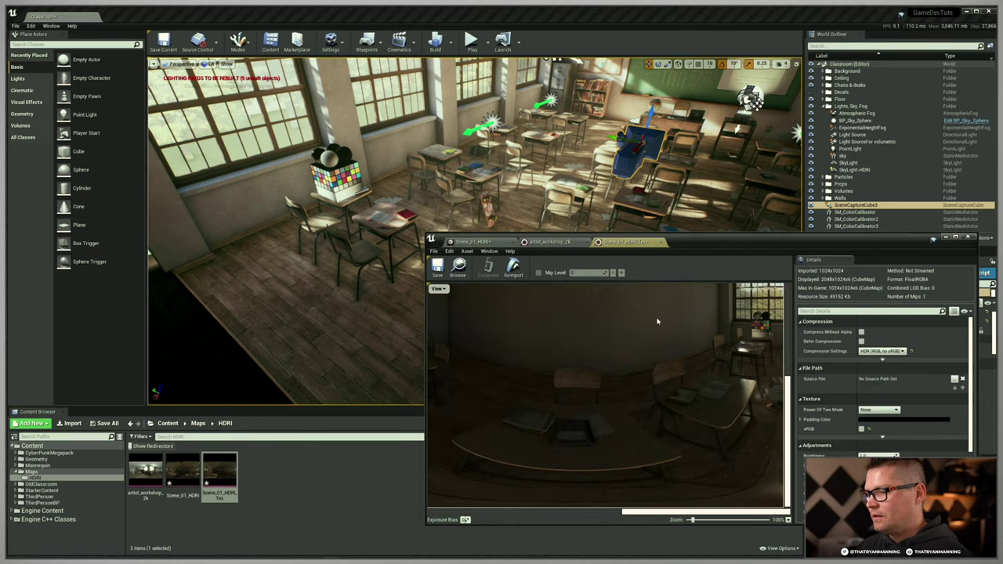
pyautogui.moveTo(691, 521); pyautogui.dragTo(691, 521)
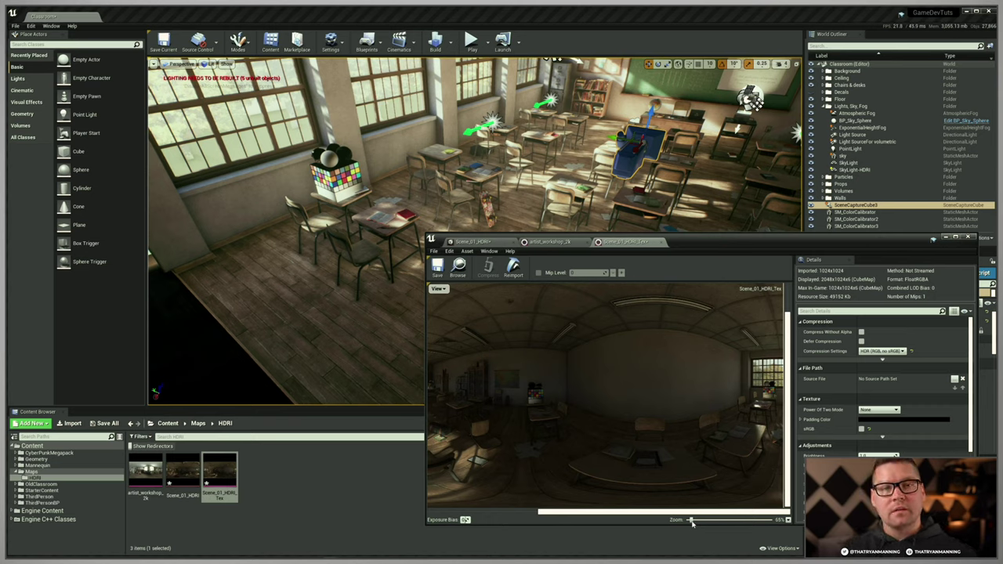
pyautogui.rightClick(224, 476)
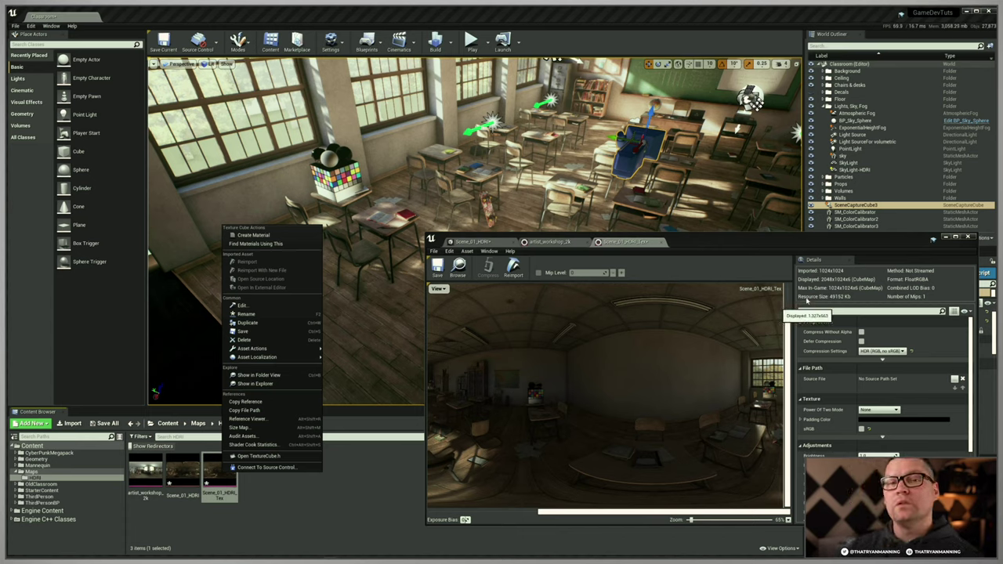
pyautogui.click(253, 487)
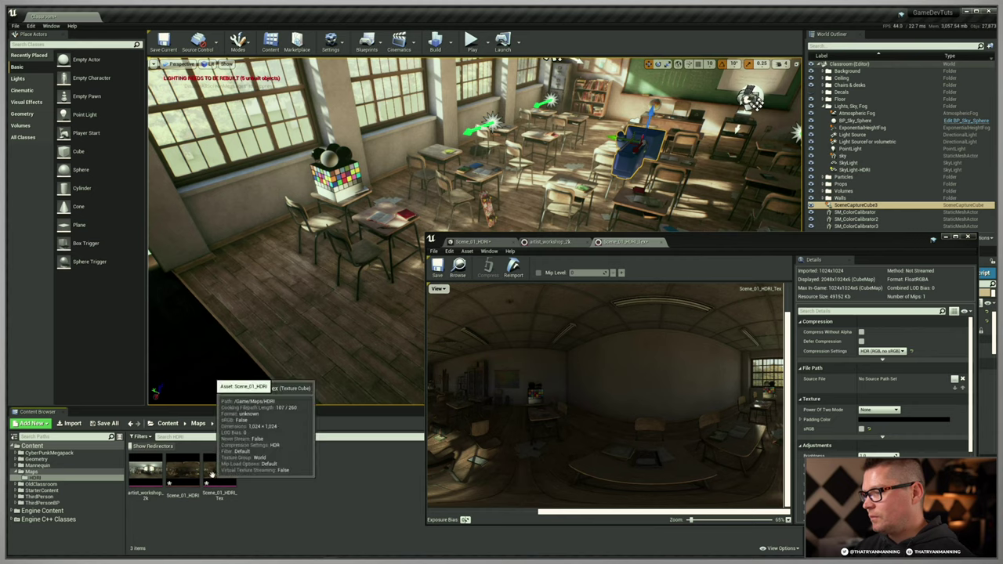
pyautogui.click(216, 476)
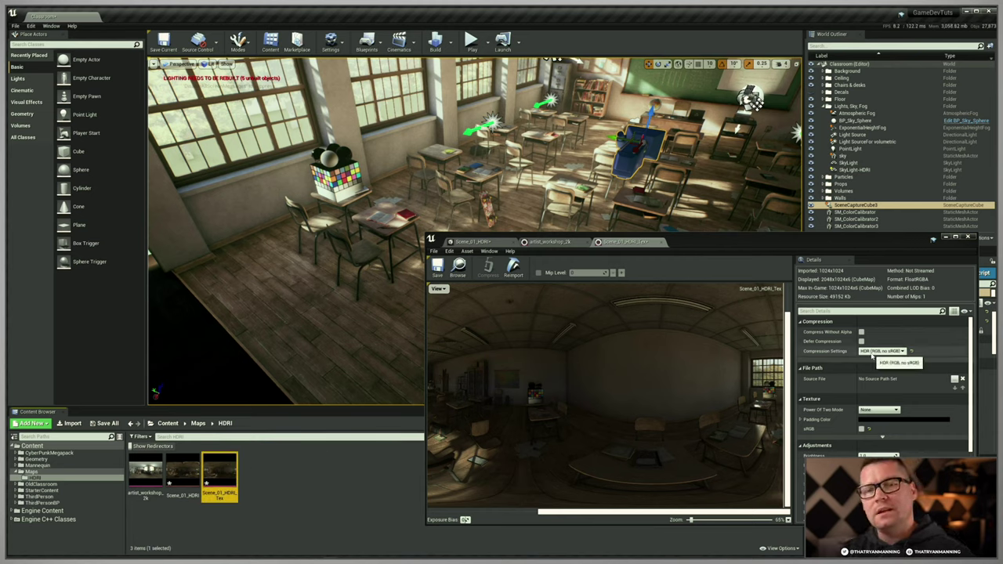
# Close the texture preview and delete the scene capture cube from the level.
pyautogui.click(971, 236)
pyautogui.moveTo(613, 227); pyautogui.dragTo(648, 188, button='right')
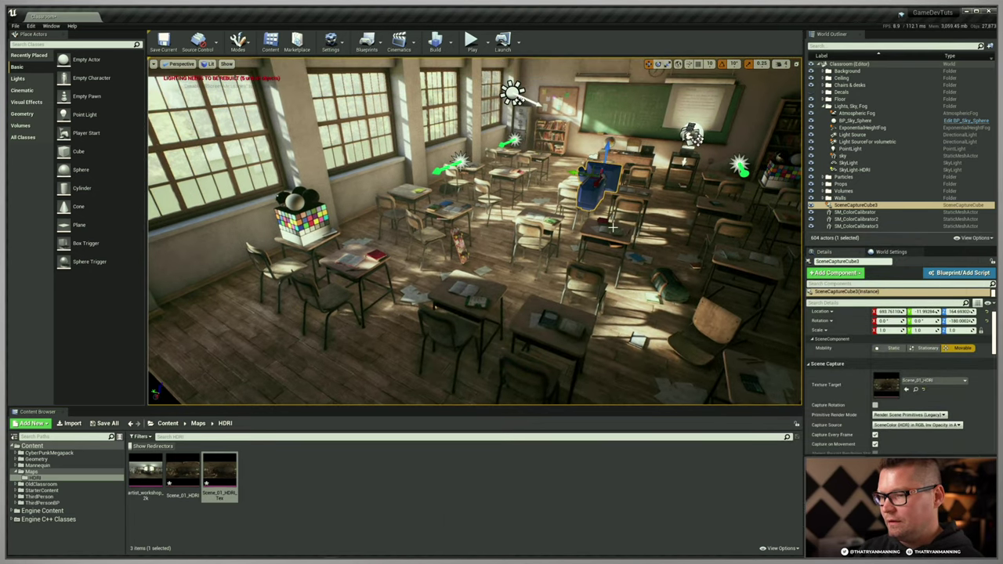
pyautogui.press('Delete')
# Open the Scene_01_HDRI render target to check its stored image, and close the preview.
pyautogui.click(185, 469)
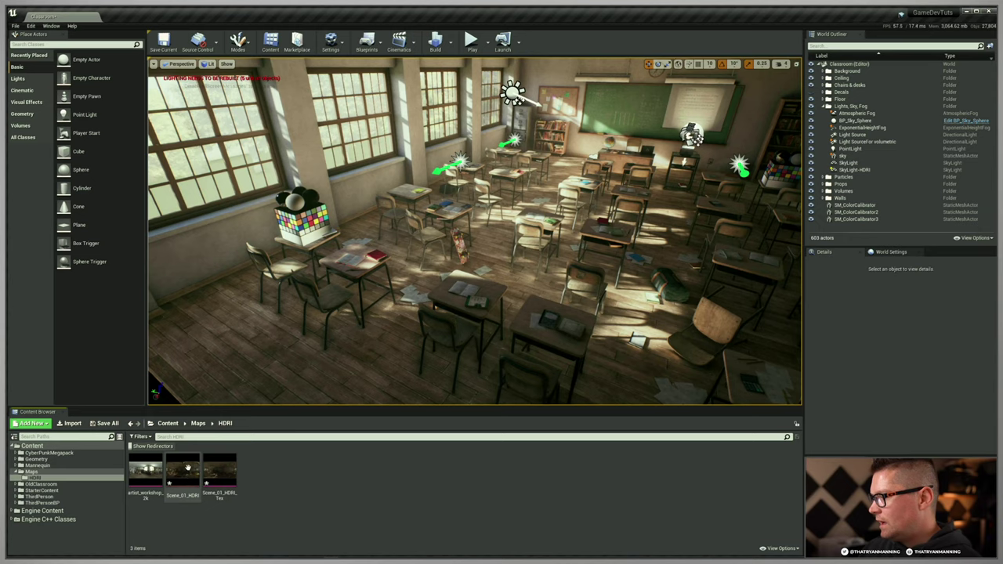
pyautogui.doubleClick(188, 467)
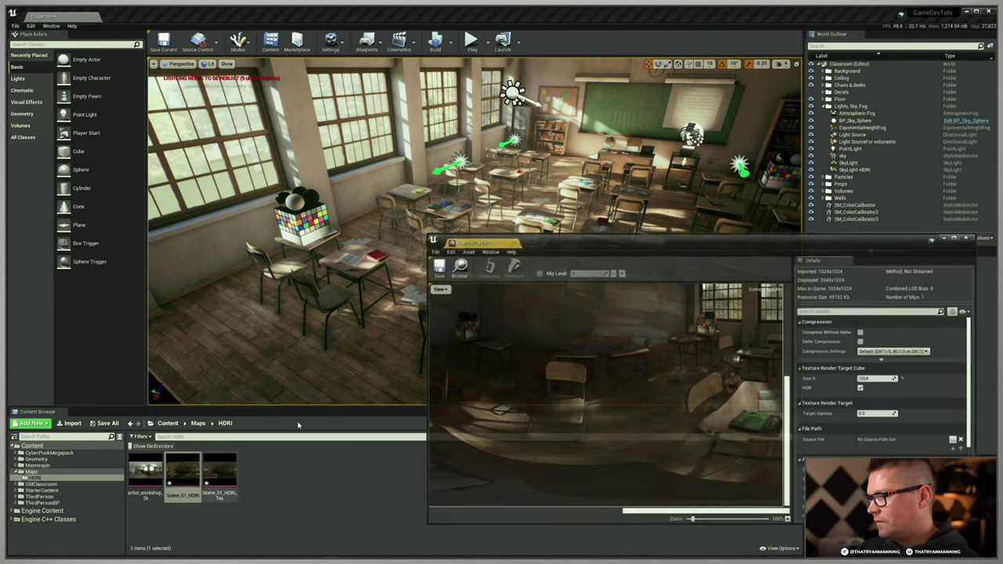
pyautogui.click(972, 237)
pyautogui.click(313, 493)
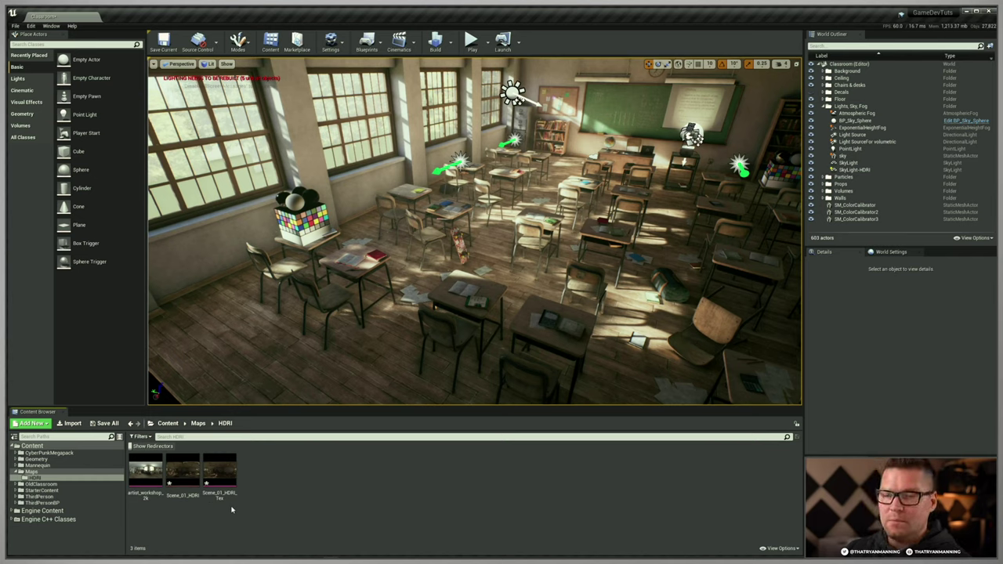
# Force-delete the Scene_01_HDRI cube render target from the HDRI folder.
pyautogui.moveTo(178, 478)
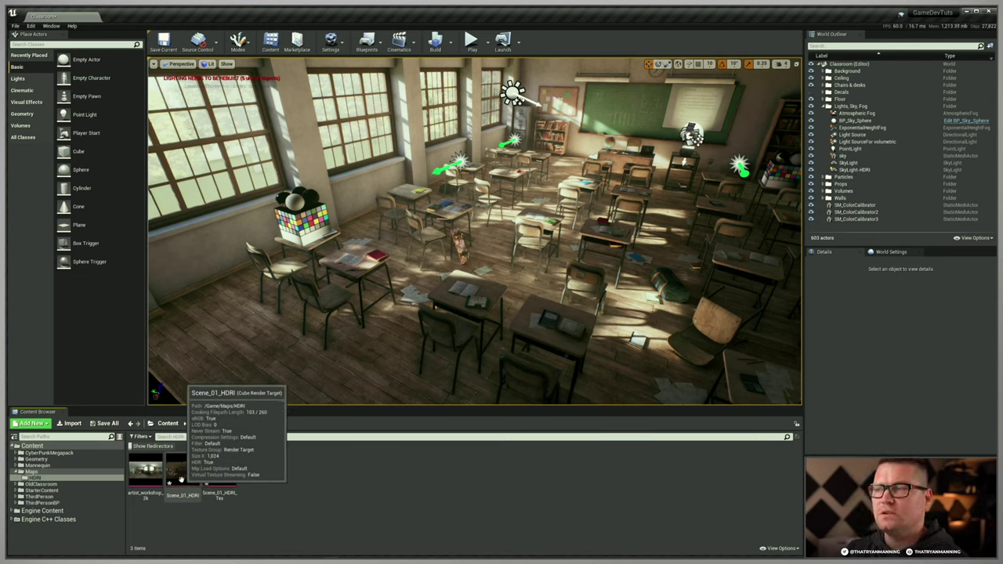
pyautogui.click(185, 480)
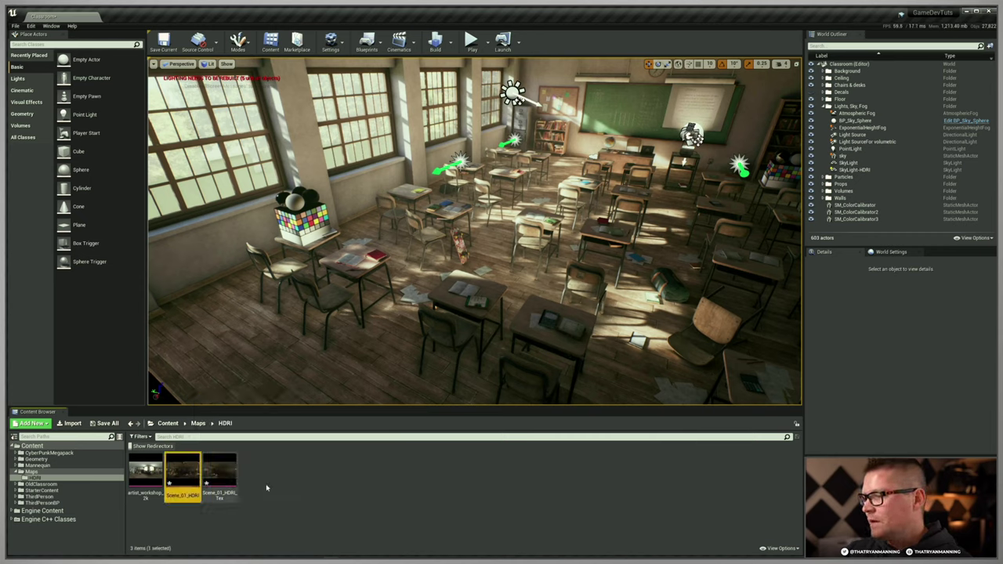
pyautogui.press('Delete')
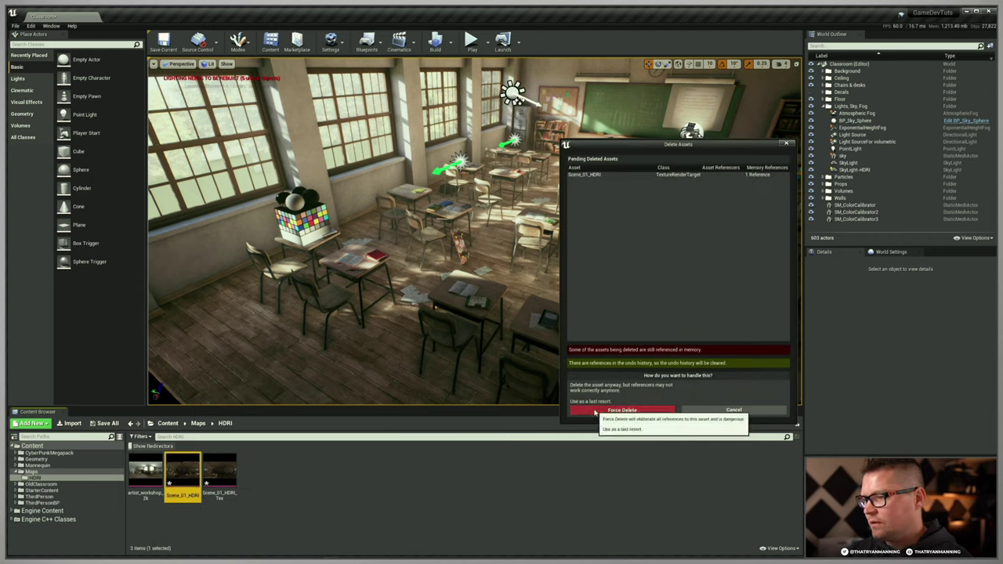
pyautogui.click(619, 409)
# Open the Scene_01_HDRI_Tex texture, save it and close its preview.
pyautogui.doubleClick(182, 472)
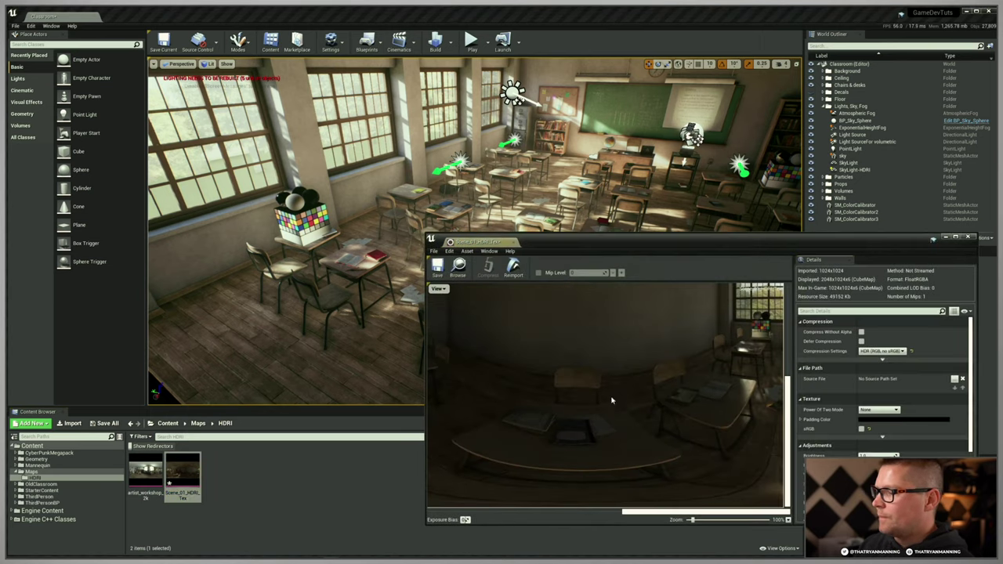
pyautogui.click(438, 267)
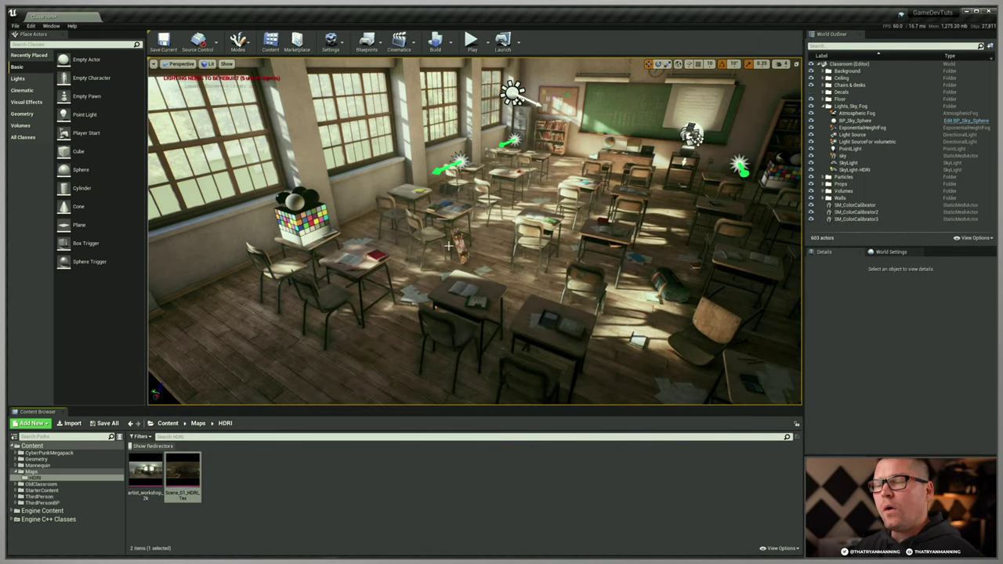
# Frame the color calibrator near the bookcase with editor icons hidden, and assign Scene_01_HDRI_Tex as the cubemap of SkyLight-HDRI.
pyautogui.moveTo(454, 258); pyautogui.dragTo(439, 302, button='right')
pyautogui.press('w')
pyautogui.press('w')
pyautogui.press('s')
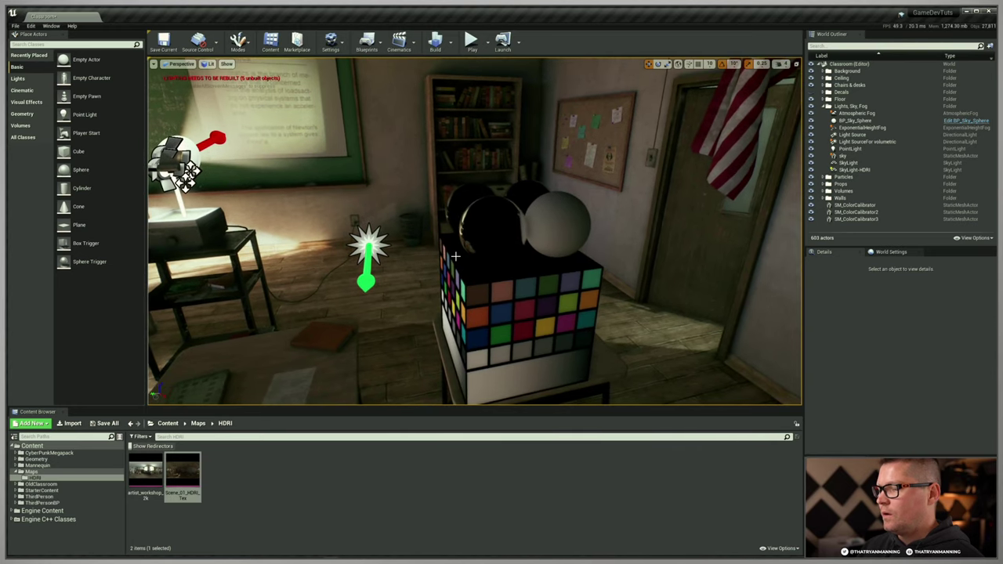
pyautogui.press('g')
pyautogui.moveTo(456, 255); pyautogui.dragTo(470, 252, button='right')
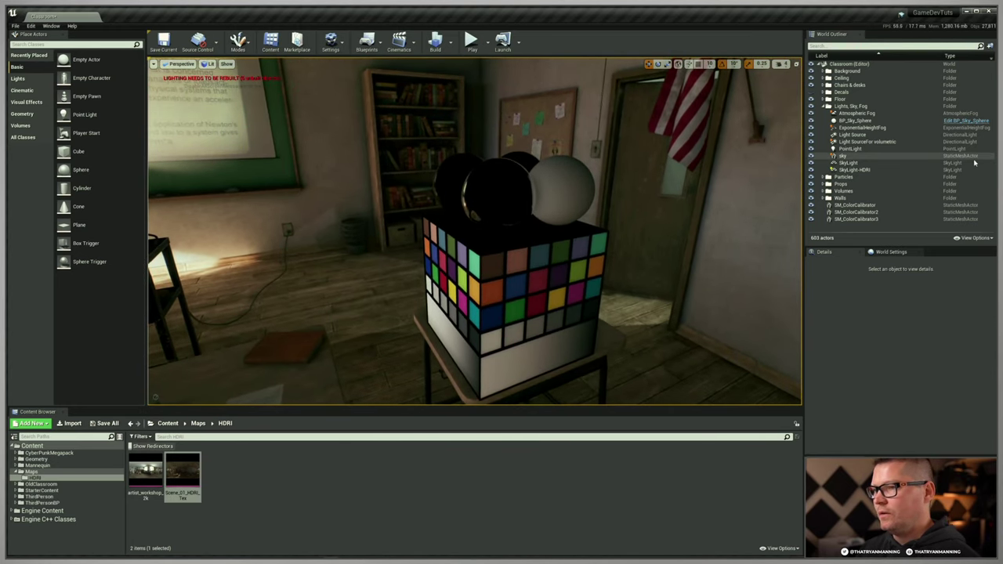
pyautogui.click(855, 170)
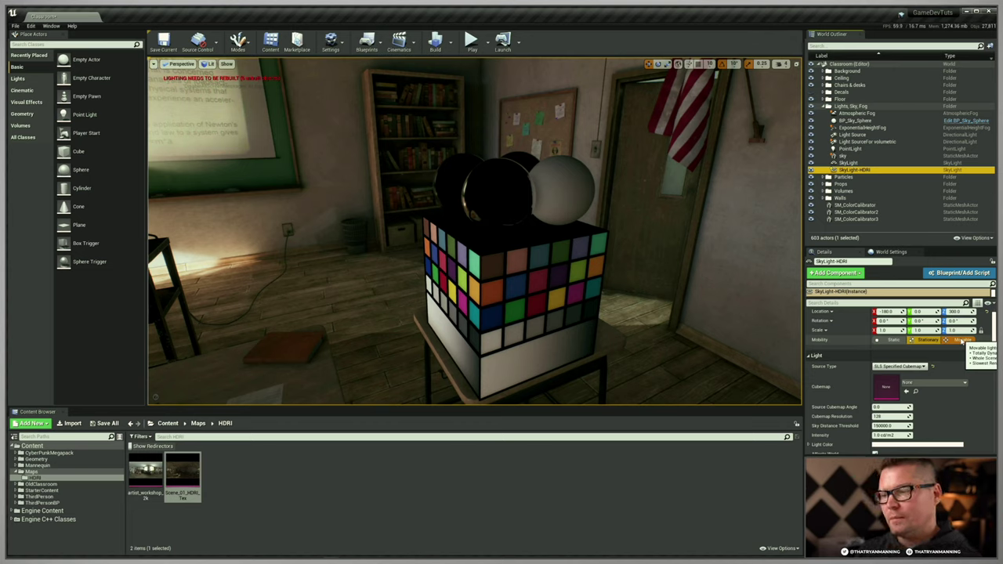
pyautogui.moveTo(180, 459); pyautogui.dragTo(881, 387)
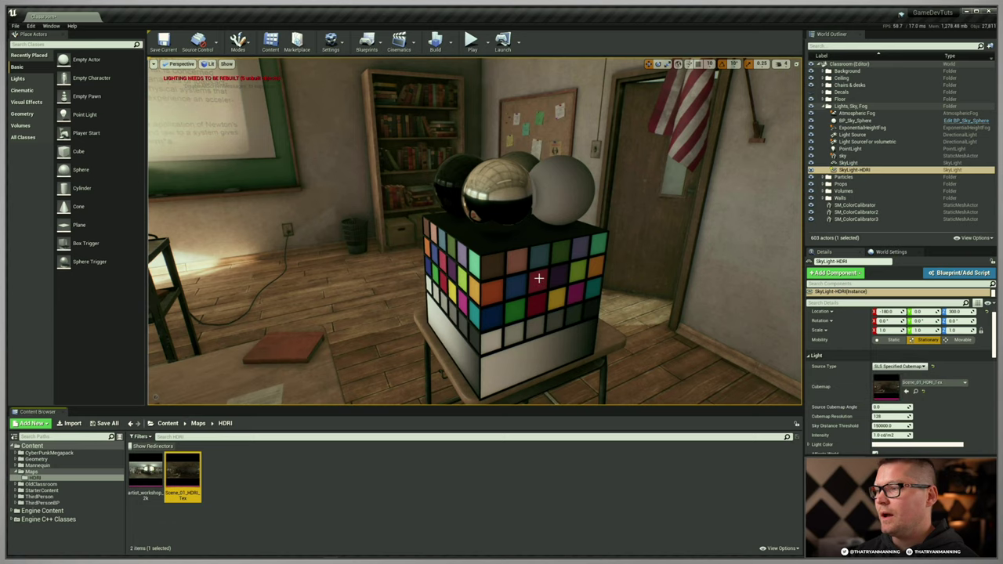
# Try rotating SkyLight-HDRI's source cubemap angle, return it to 0, and inspect the calibrator's reflections and the surrounding classroom lighting.
pyautogui.moveTo(475, 231); pyautogui.dragTo(608, 245, button='right')
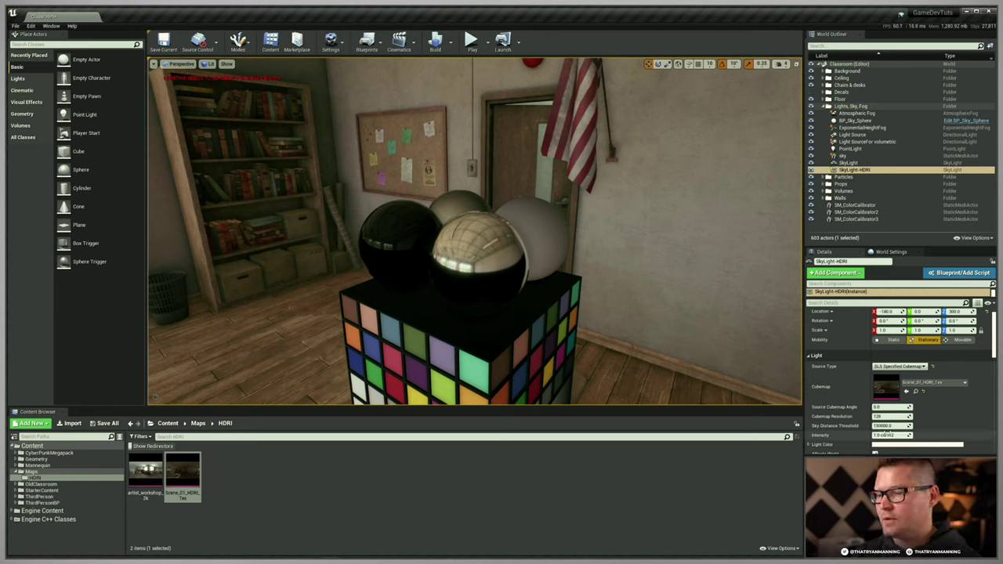
pyautogui.moveTo(891, 407)
pyautogui.mouseDown()
pyautogui.moveTo(912, 407)
pyautogui.moveTo(892, 407)
pyautogui.mouseUp()
pyautogui.moveTo(881, 408); pyautogui.dragTo(872, 407)
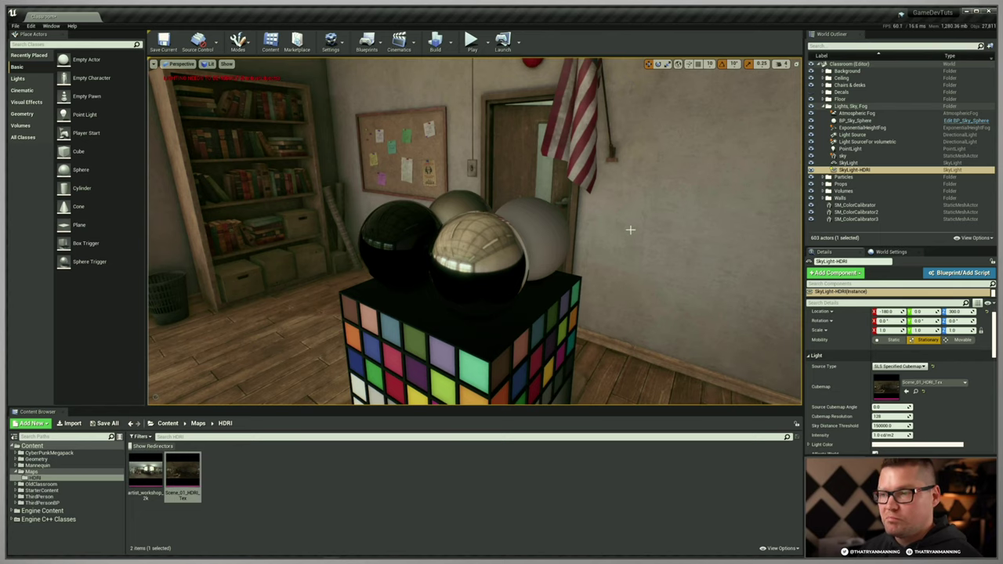
pyautogui.press('s')
pyautogui.moveTo(637, 268); pyautogui.dragTo(588, 265, button='right')
pyautogui.press('s')
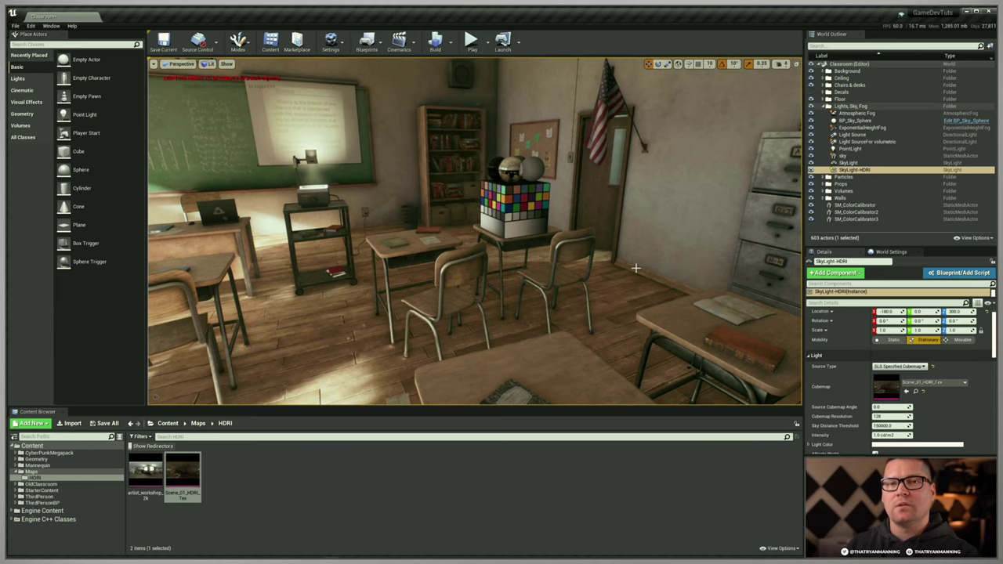